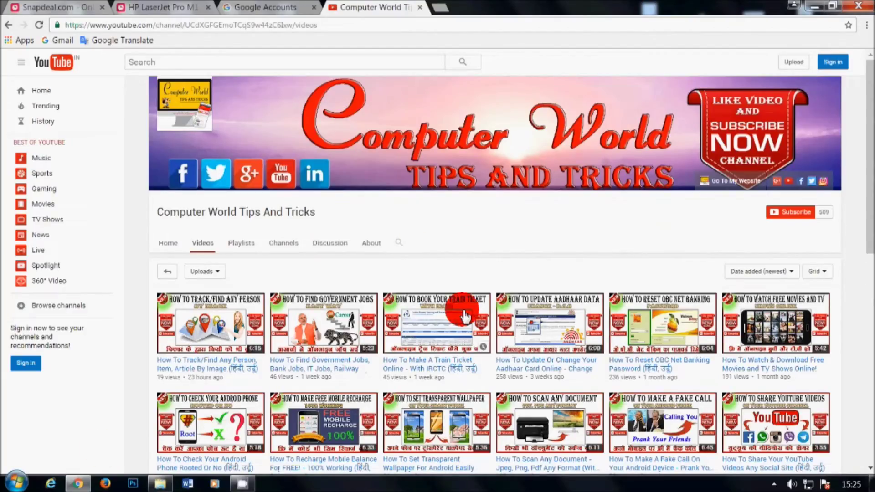
Look through the uploaded videos of the Computer World Tips And Tricks channel, from the newest to the oldest.
scroll(461, 319, down, 5)
scroll(463, 324, down, 3)
click(503, 398)
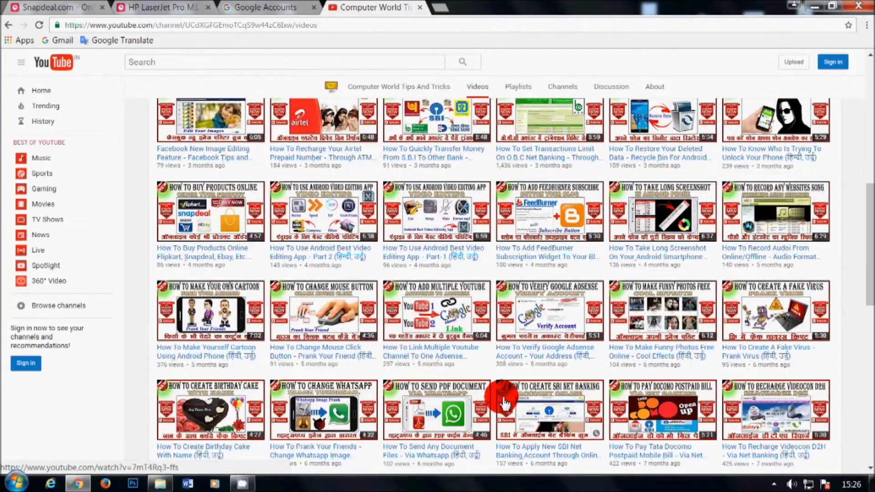
scroll(503, 400, down, 10)
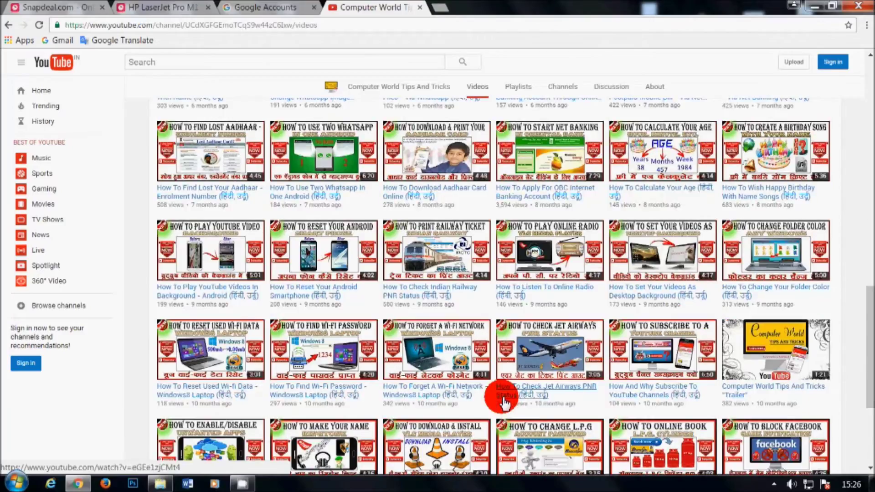
scroll(502, 398, down, 5)
click(494, 344)
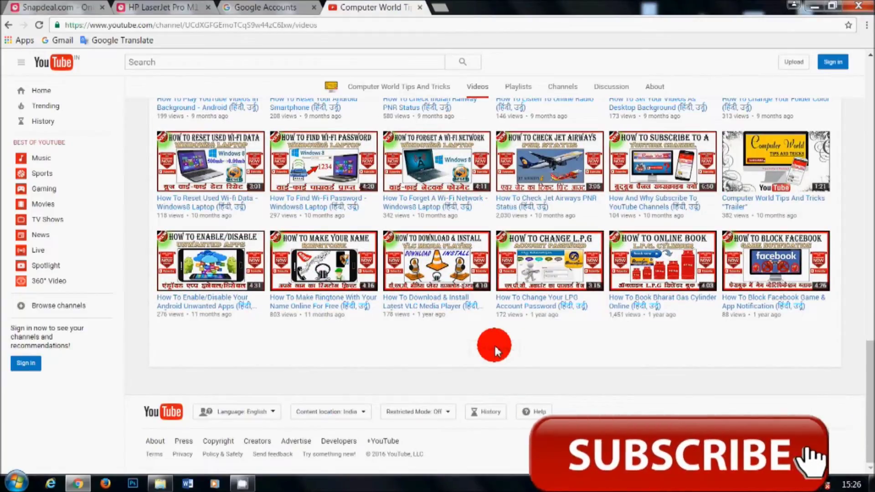
scroll(494, 344, down, 3)
scroll(494, 345, up, 15)
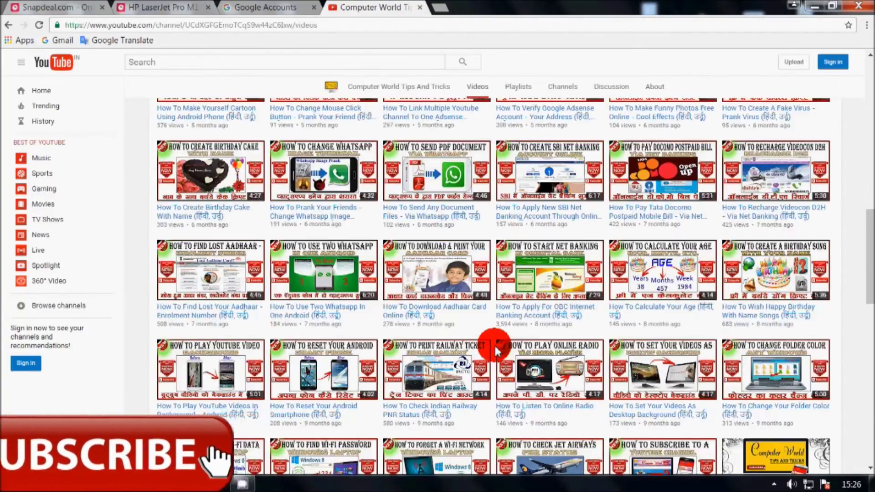
scroll(494, 347, up, 8)
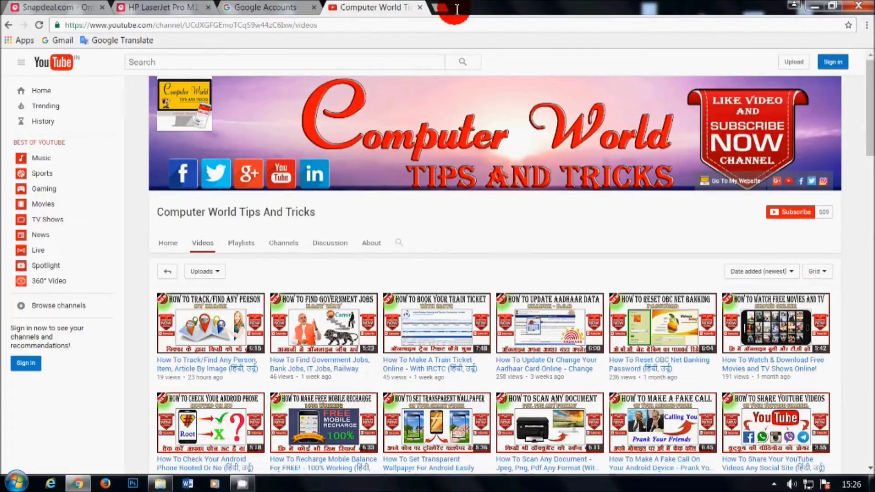
Open the irctc.co.in website in a new browser tab.
click(438, 3)
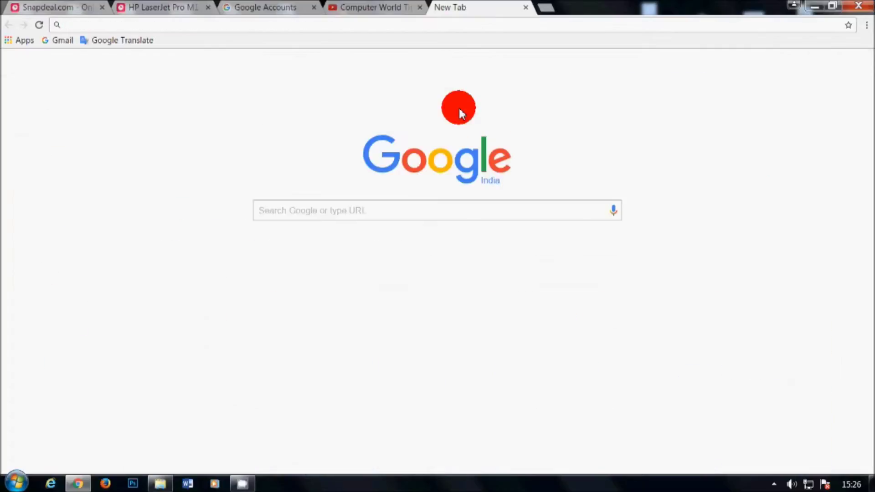
text(irct)
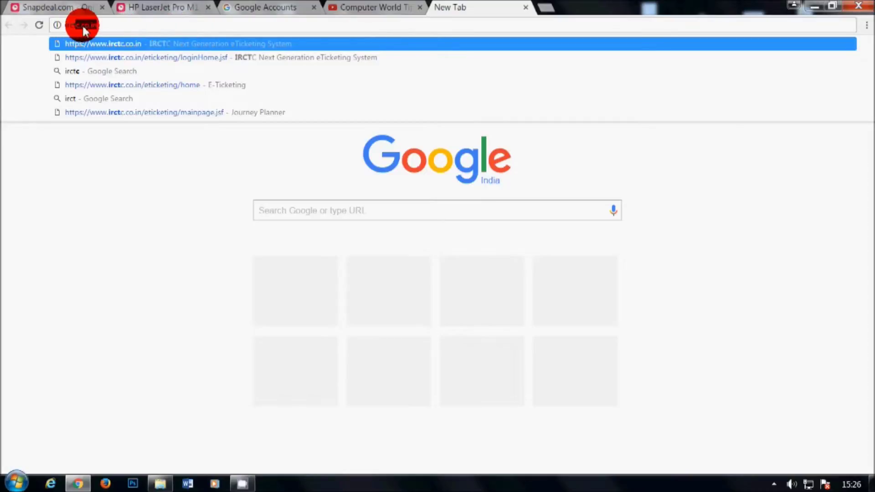
click(101, 25)
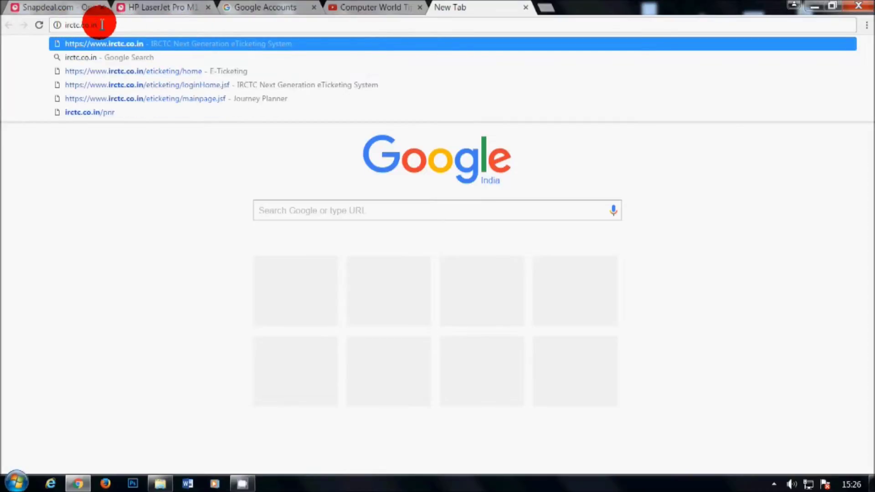
key(Return)
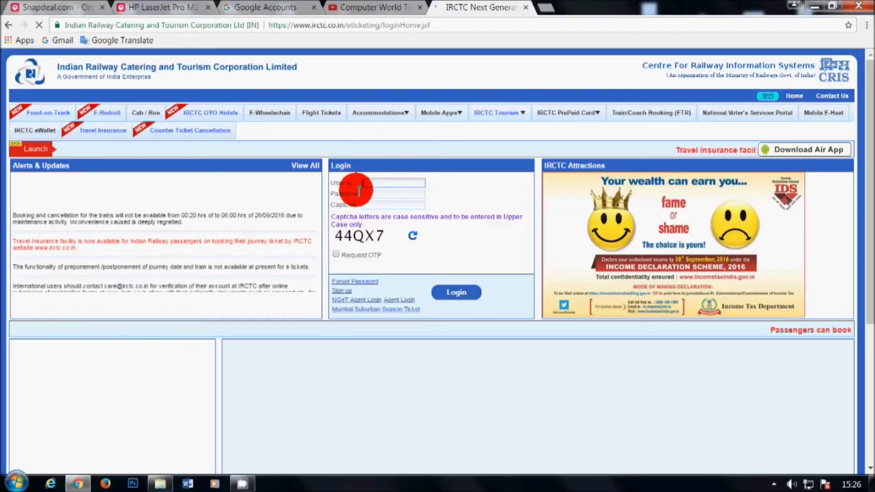
Log in to the IRCTC account with the user ID, account password and captcha code.
click(371, 182)
text(user)
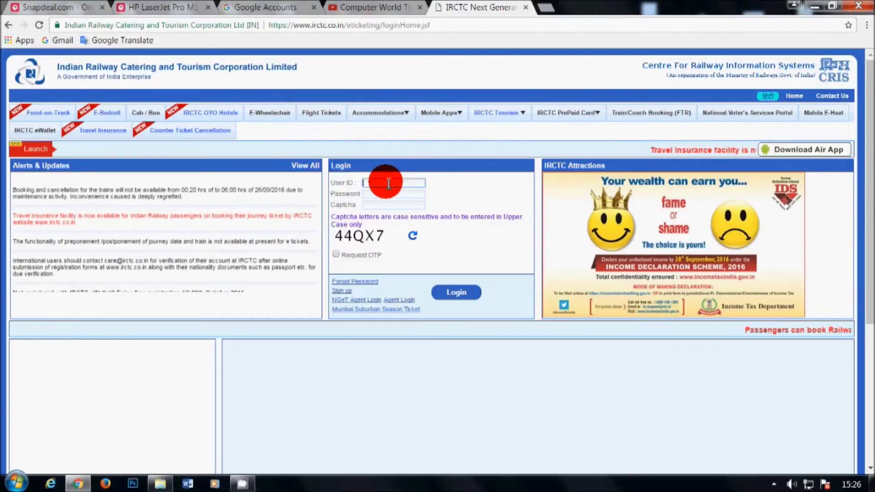
text(name)
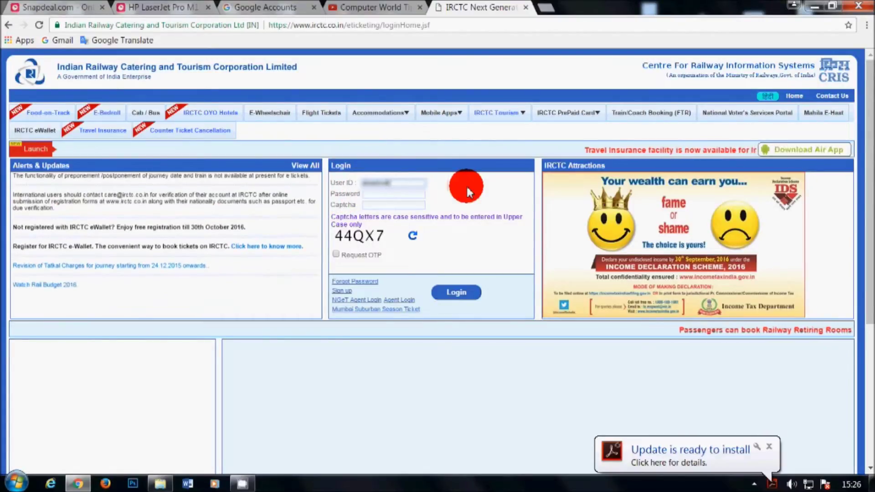
click(412, 195)
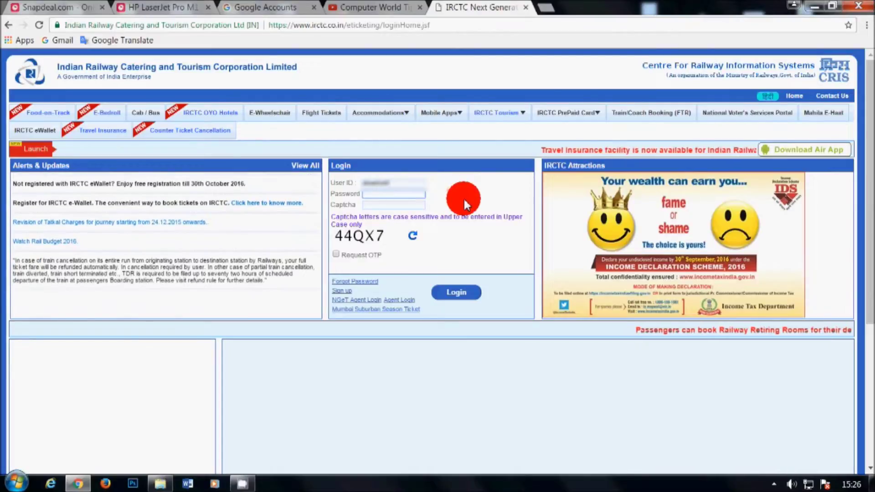
text(**********)
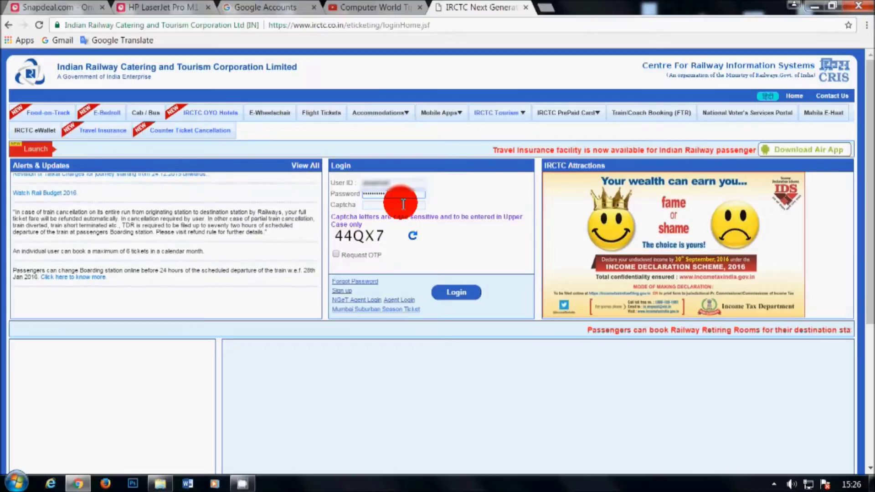
click(385, 204)
text(44)
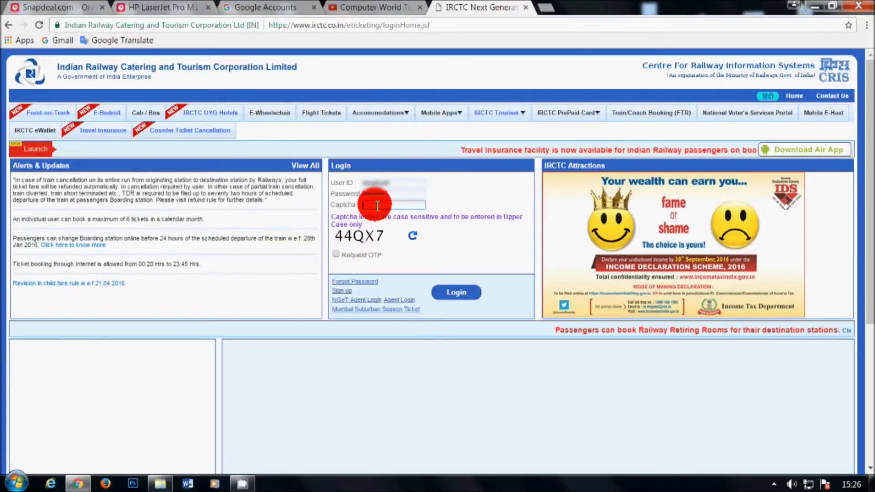
text(QX7)
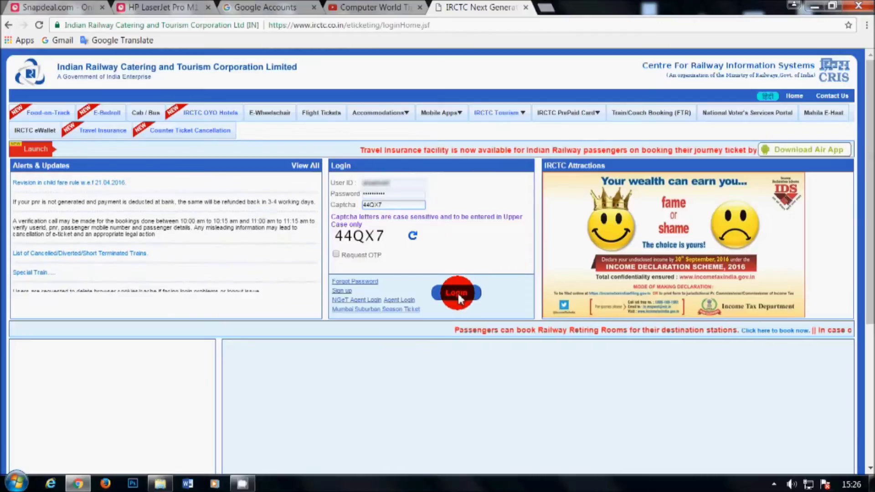
click(458, 291)
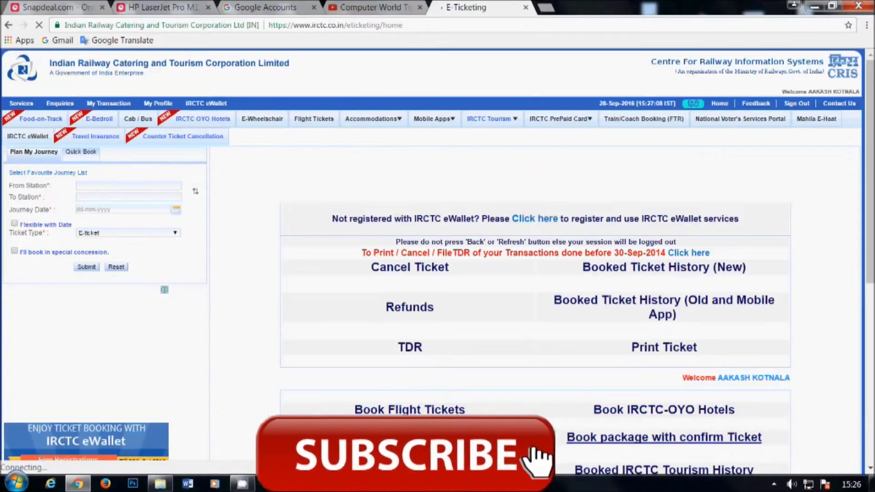
click(378, 415)
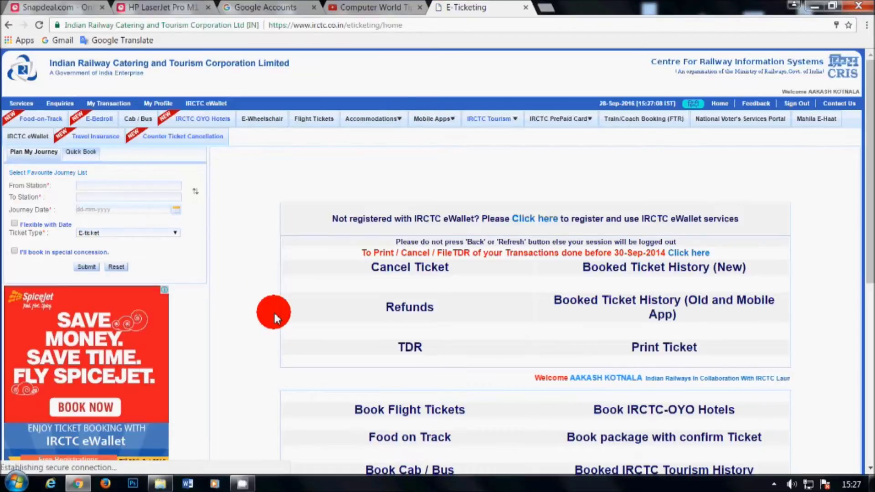
Cancel the booked ticket for train 14163 on 05-Oct-2016 for its only passenger, and approve the cancellation request.
click(407, 268)
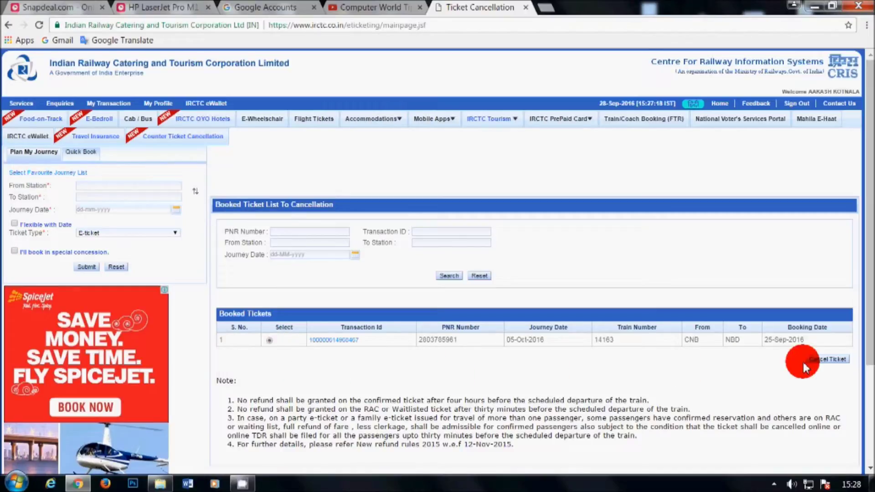
click(831, 361)
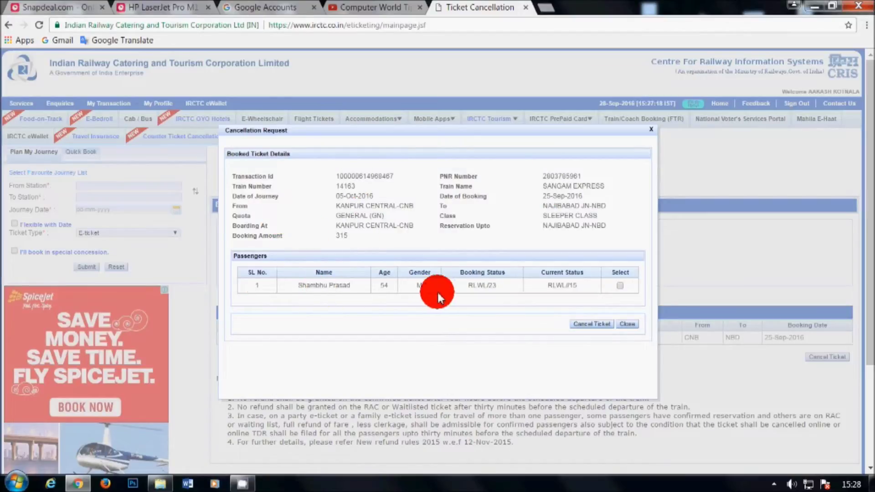
click(619, 285)
click(578, 323)
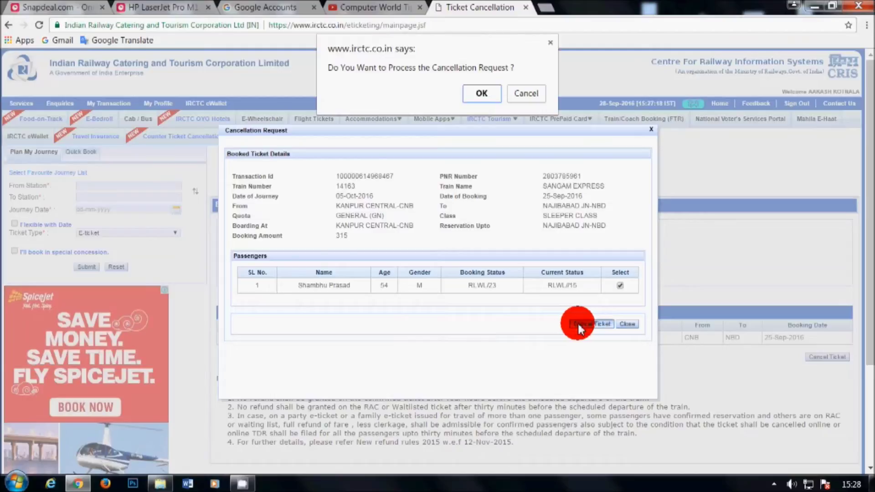
click(481, 94)
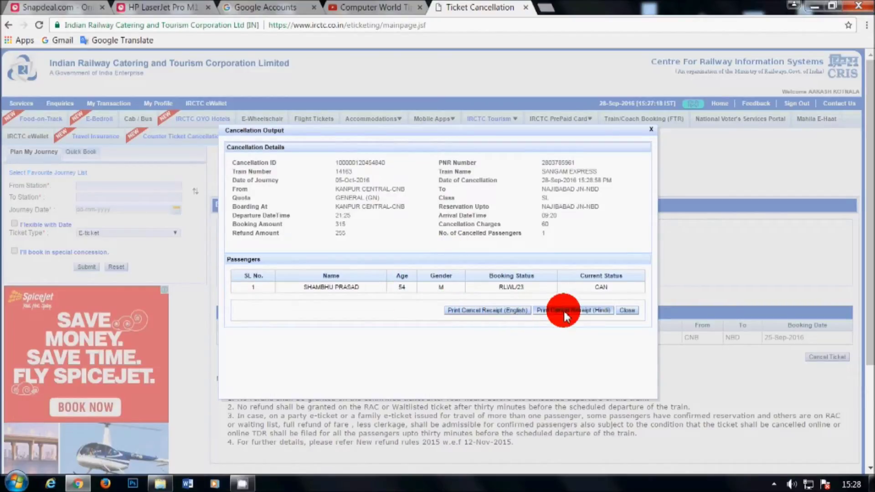
View the English cancellation receipt in a maximized window, and close it together with the cancellation details.
click(508, 310)
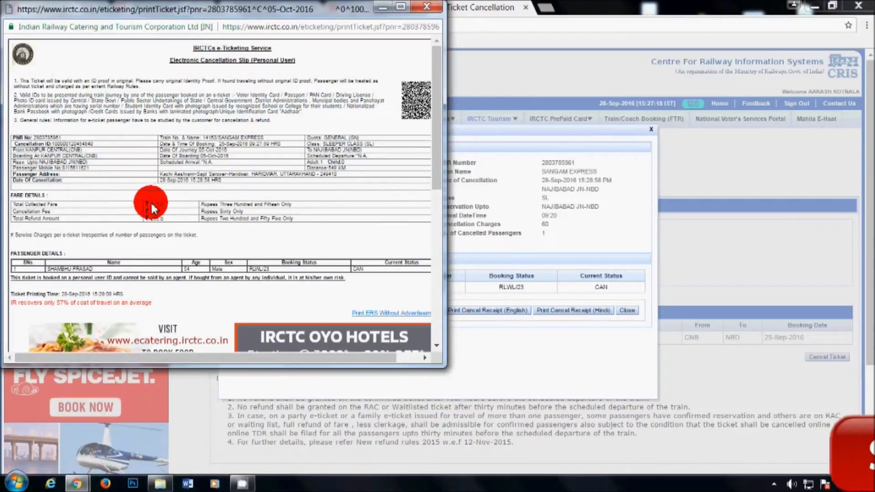
click(400, 8)
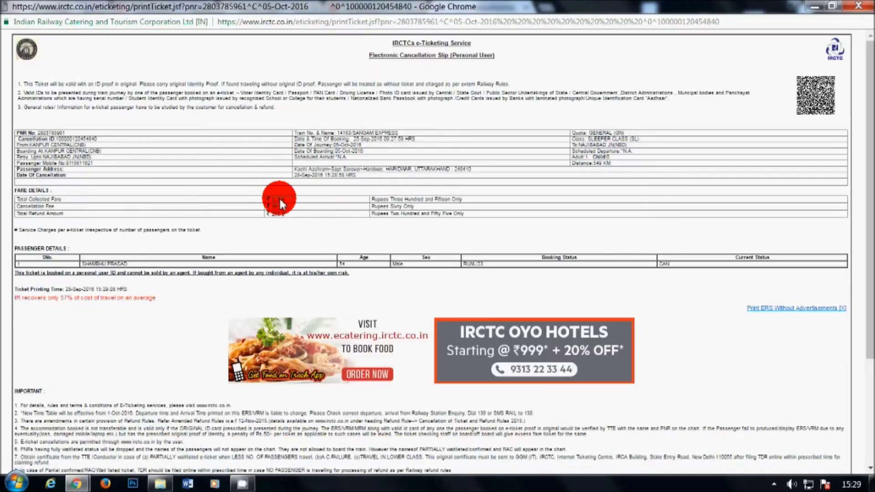
key(ctrl+minus)
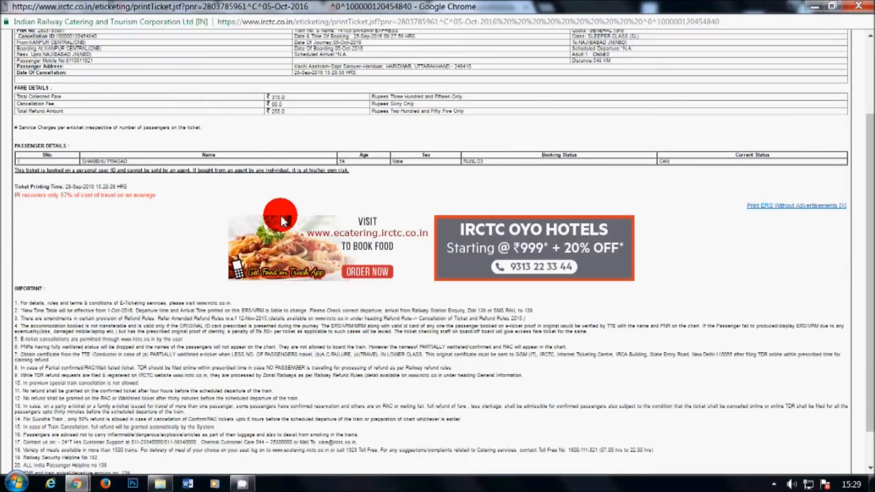
key(ctrl+0)
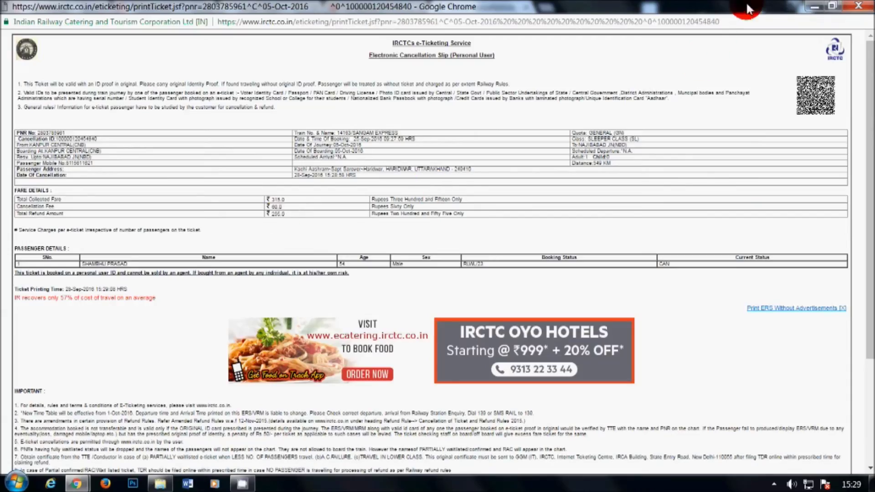
click(858, 5)
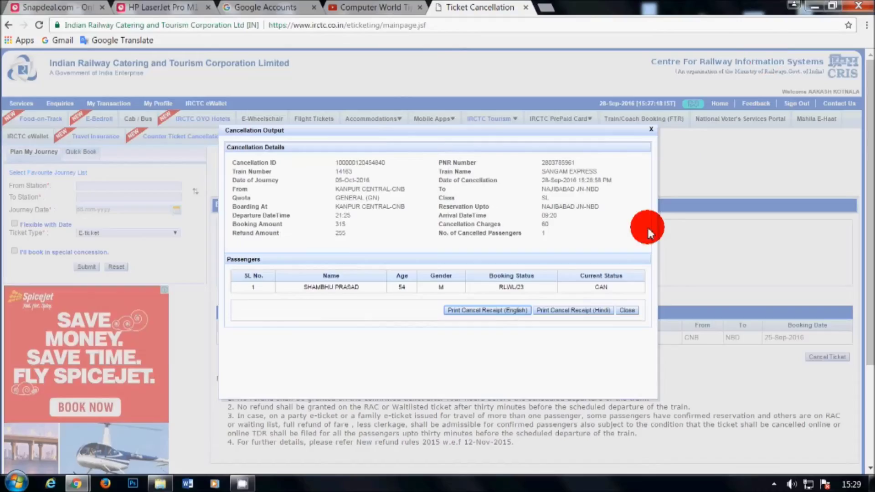
click(629, 311)
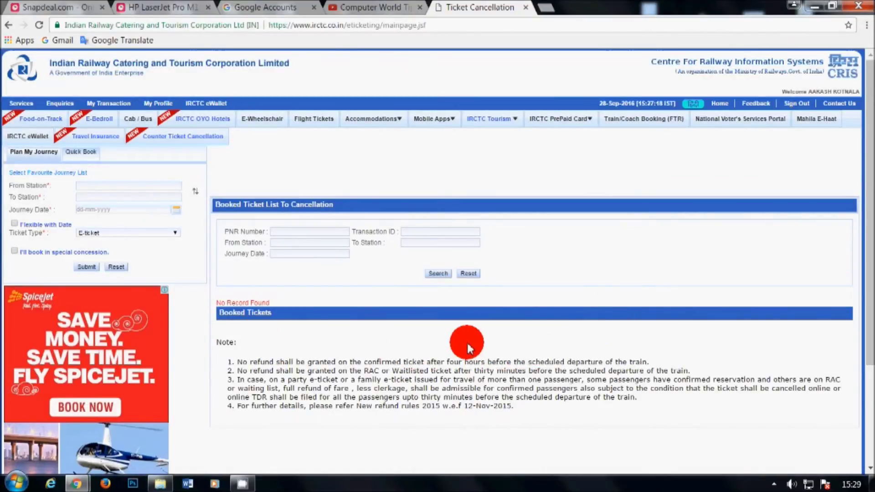
scroll(467, 344, down, 1)
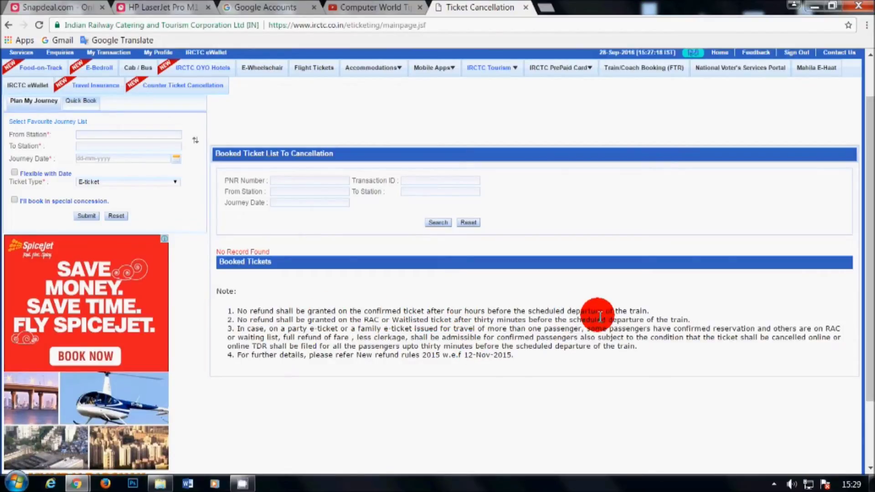
scroll(501, 311, up, 1)
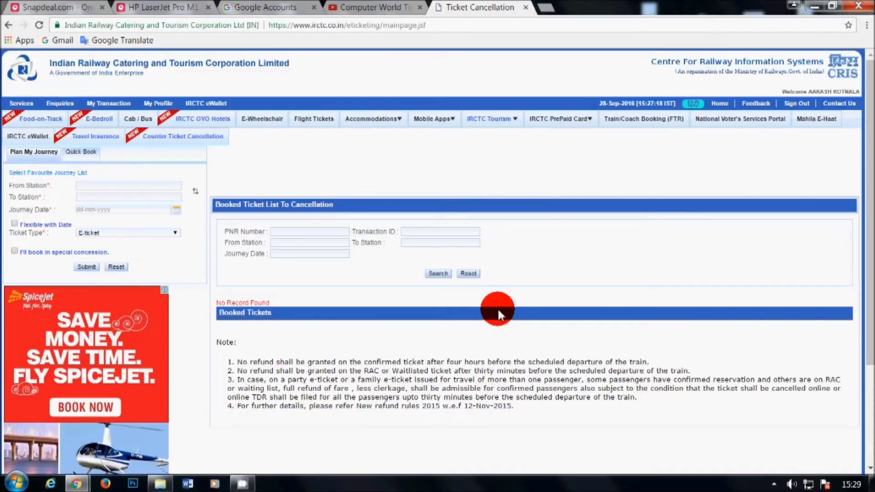
Sign in to Gmail with the Computer World Tips And Tricks account by entering its password.
click(273, 7)
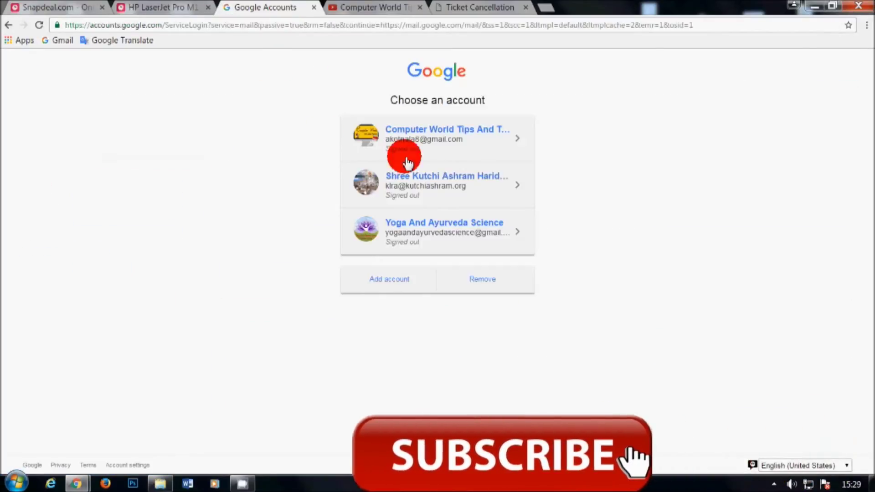
click(445, 132)
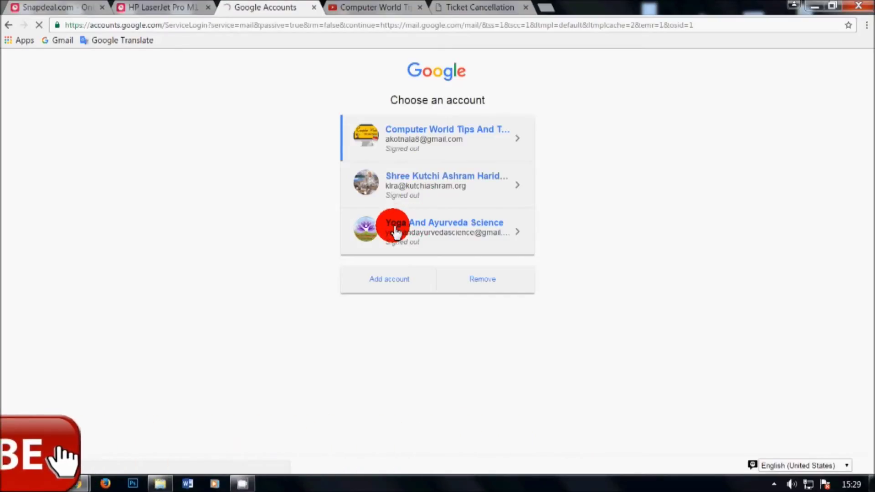
click(385, 273)
text(a)
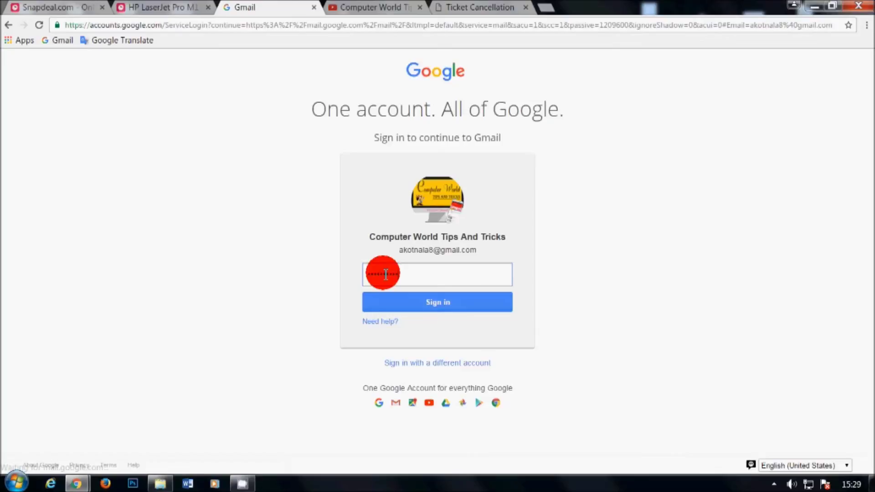
key(Return)
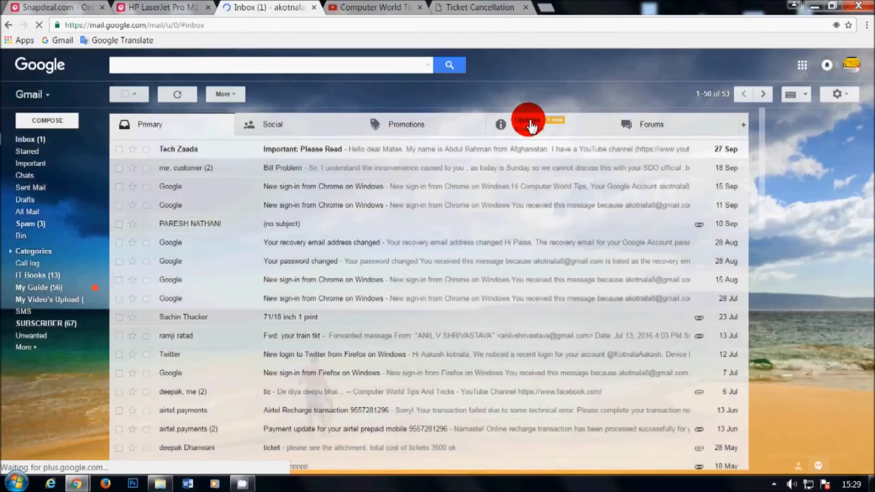
Examine the refund information and support contact numbers in the Cancel Ticket email under Updates, and return to the desktop.
click(527, 123)
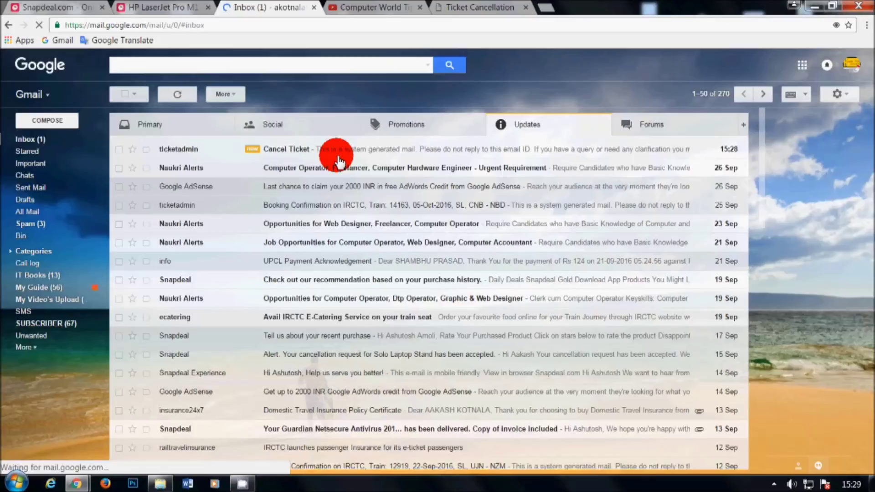
click(297, 153)
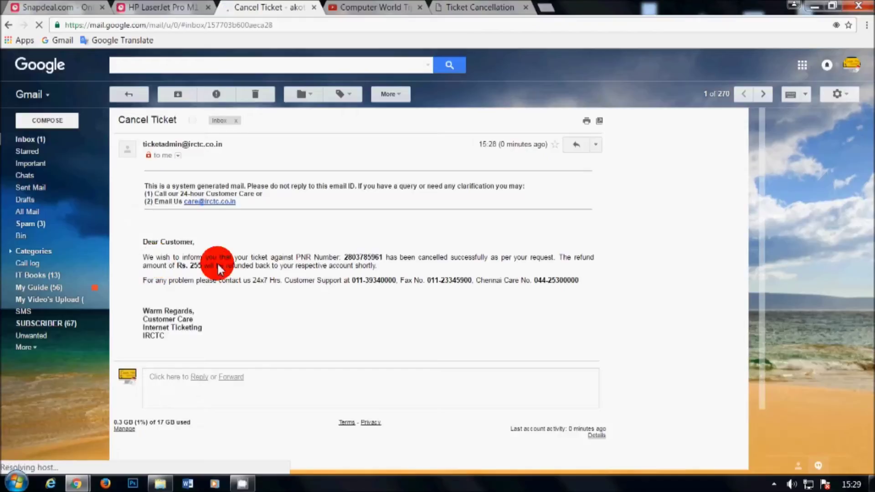
drag(359, 281, 397, 281)
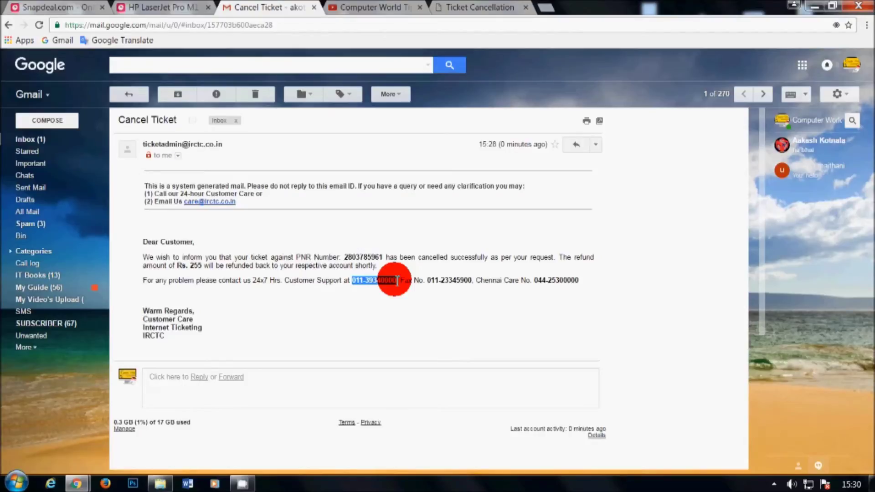
click(424, 280)
drag(429, 284, 472, 283)
click(502, 283)
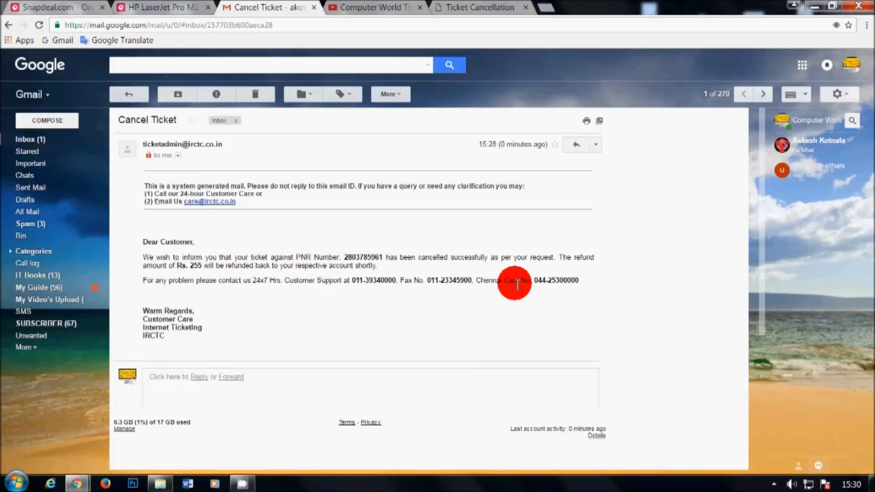
drag(534, 283, 585, 282)
click(498, 318)
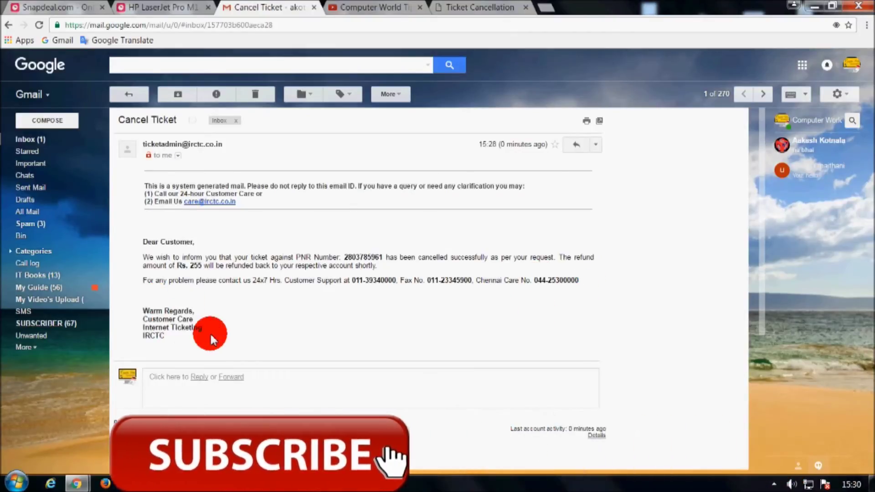
key(super+d)
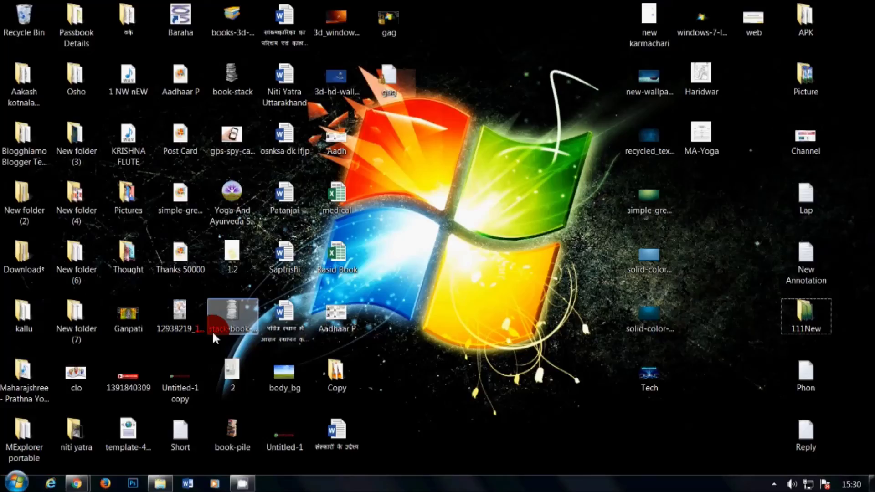